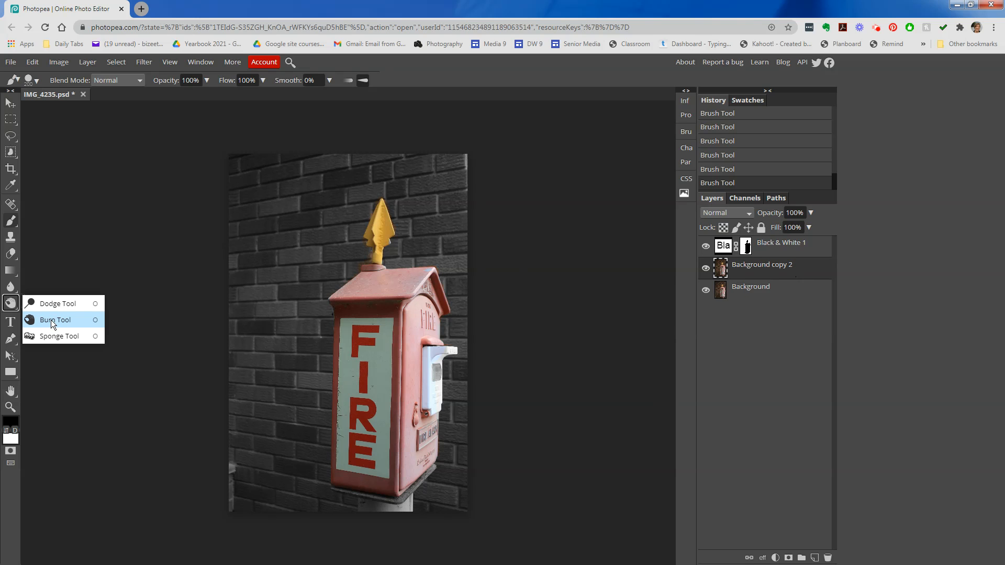
# Select the Burn tool and set its brush size to 3000 px
pyautogui.click(52, 319)
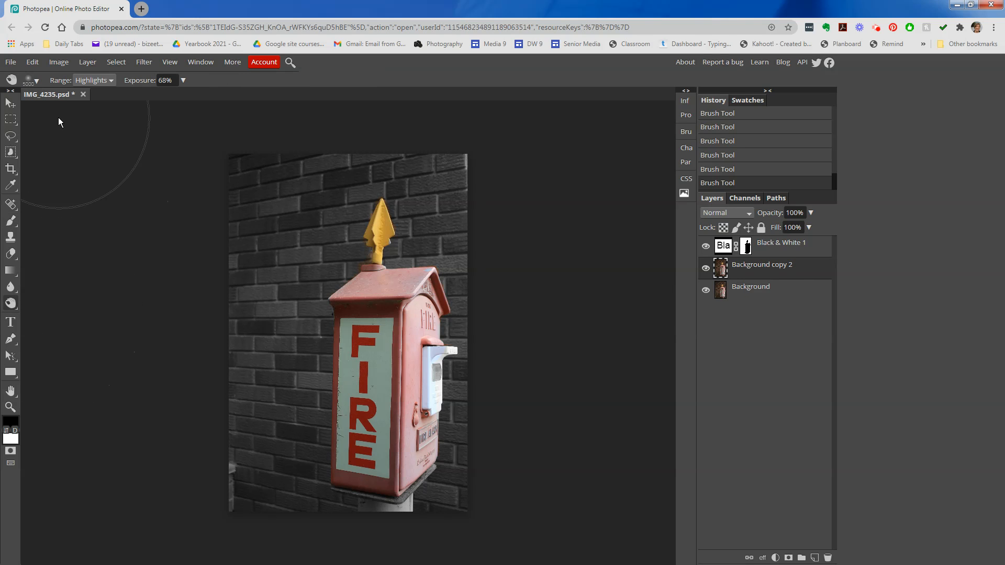
pyautogui.click(36, 81)
pyautogui.click(32, 134)
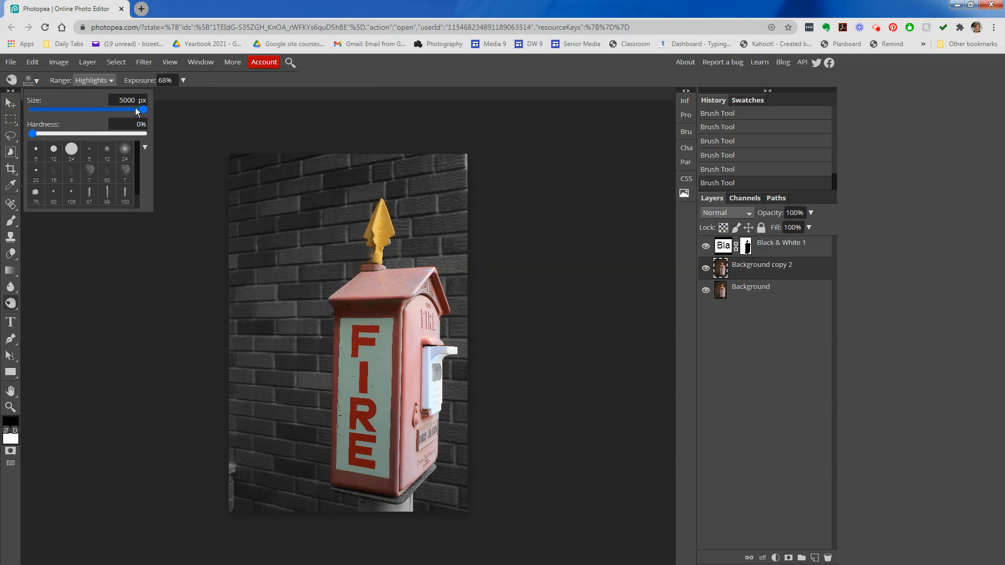
pyautogui.moveTo(144, 110); pyautogui.dragTo(124, 100)
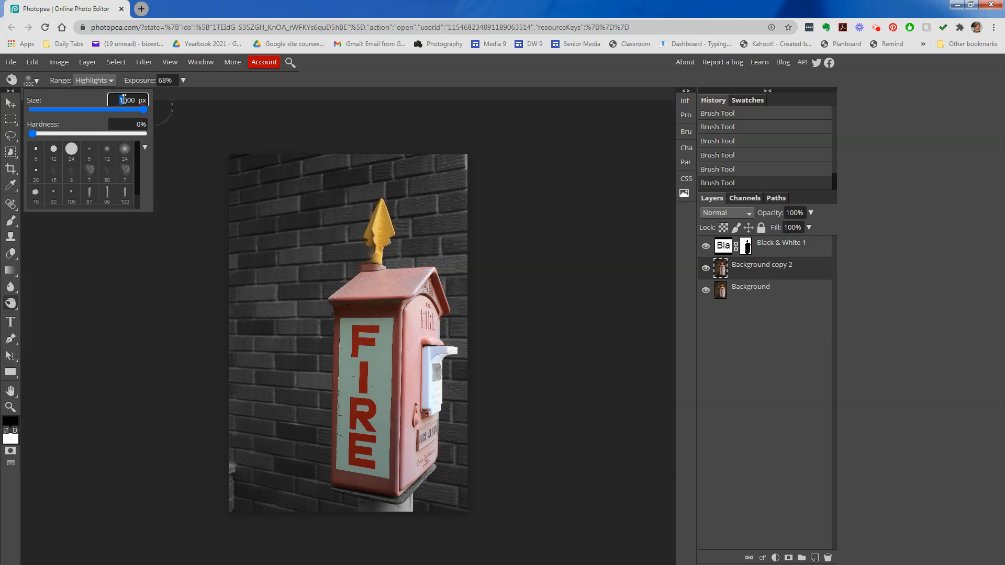
pyautogui.write('3')
pyautogui.press('Return')
pyautogui.click(93, 100)
pyautogui.click(199, 214)
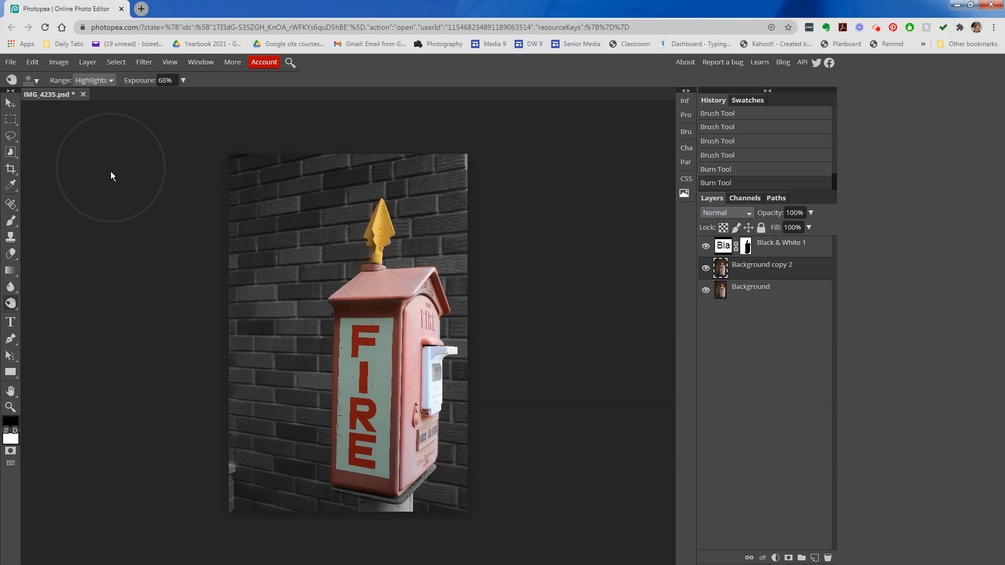
pyautogui.click(110, 167)
pyautogui.click(597, 107)
# Set the Burn tool's range to Midtones and its exposure to 46%
pyautogui.click(111, 80)
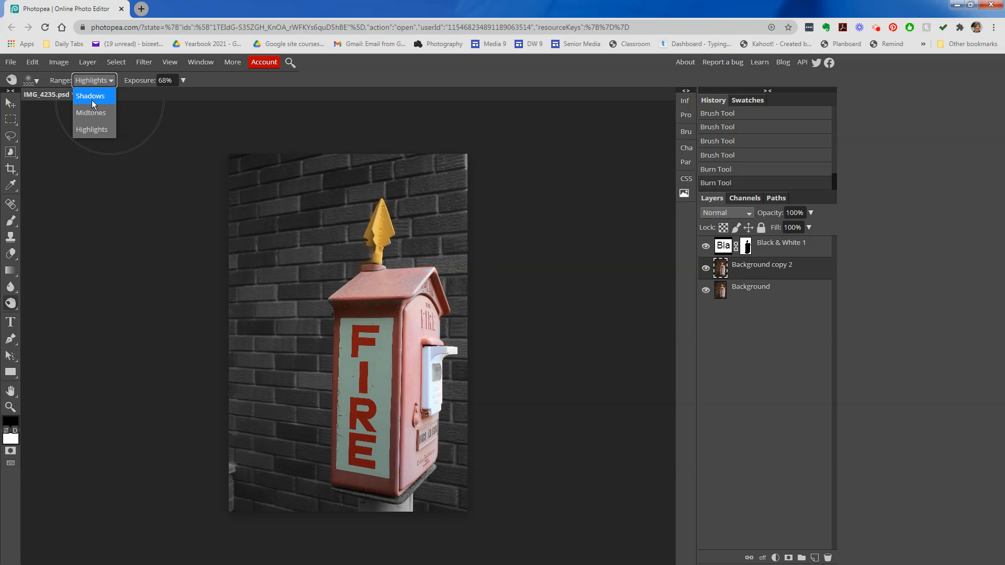
pyautogui.click(90, 113)
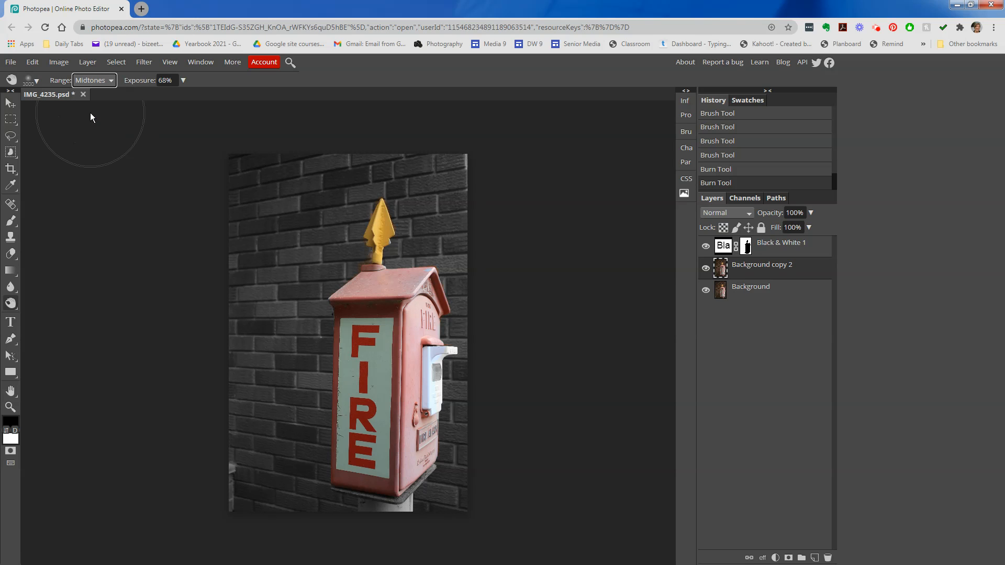
pyautogui.click(183, 81)
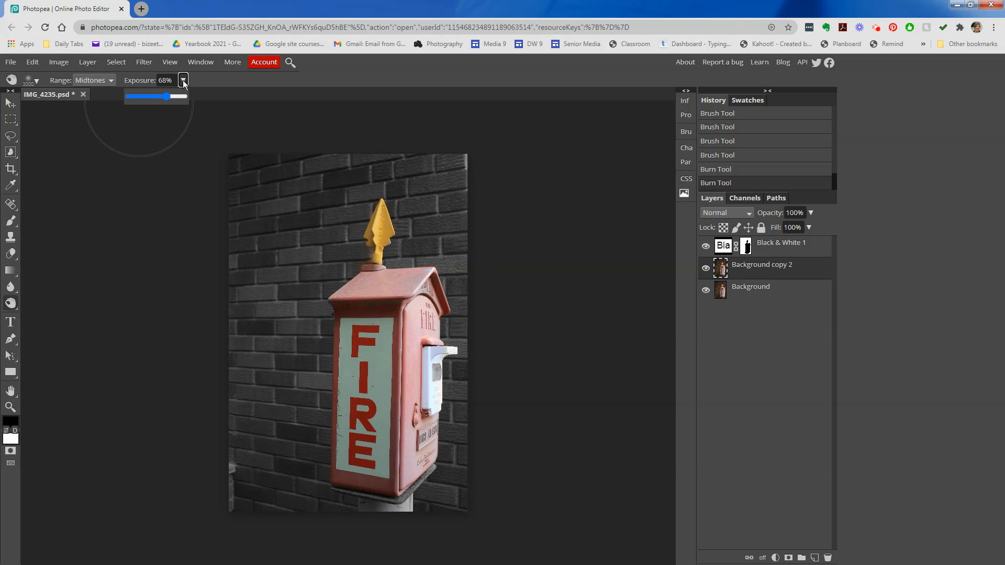
pyautogui.moveTo(161, 93); pyautogui.dragTo(155, 95)
# Burn the brick wall around the fire box on the Background copy 2 layer to darken the photo, dismissing the ad prompt
pyautogui.moveTo(241, 190); pyautogui.dragTo(264, 188)
pyautogui.moveTo(341, 180)
pyautogui.mouseDown()
pyautogui.moveTo(421, 175)
pyautogui.moveTo(381, 194)
pyautogui.moveTo(365, 170)
pyautogui.moveTo(334, 161)
pyautogui.moveTo(366, 159)
pyautogui.mouseUp()
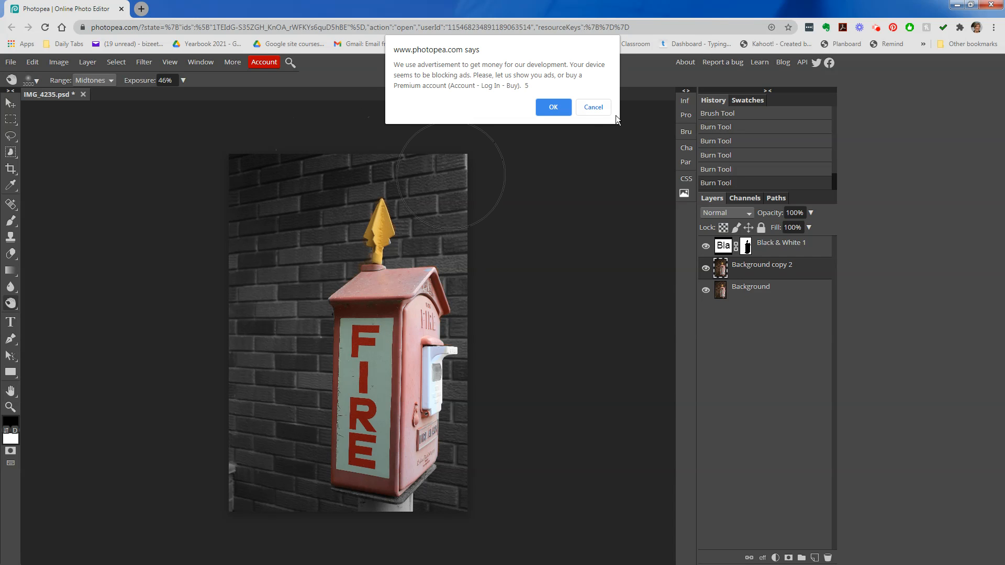
pyautogui.click(601, 110)
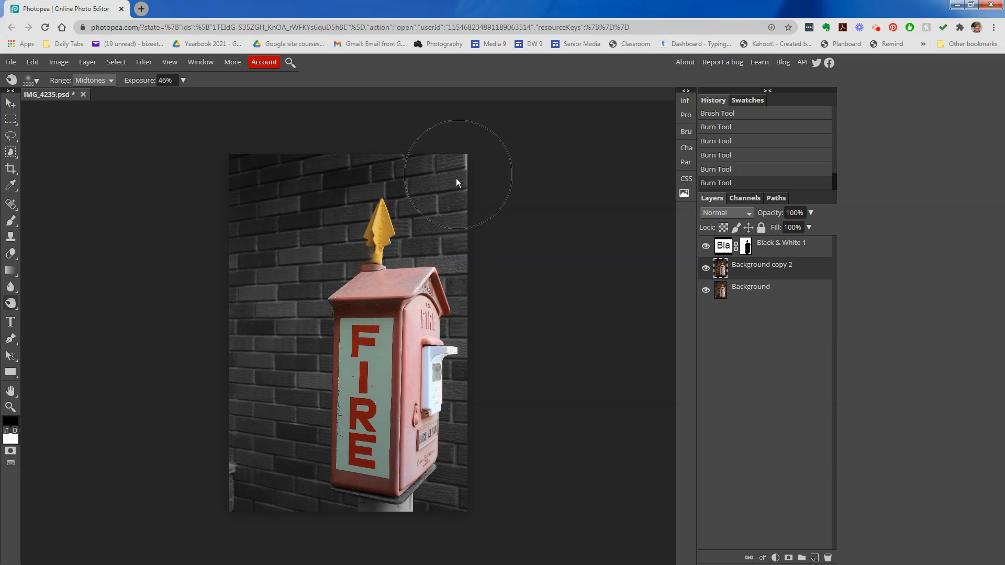
pyautogui.moveTo(446, 186); pyautogui.dragTo(442, 188)
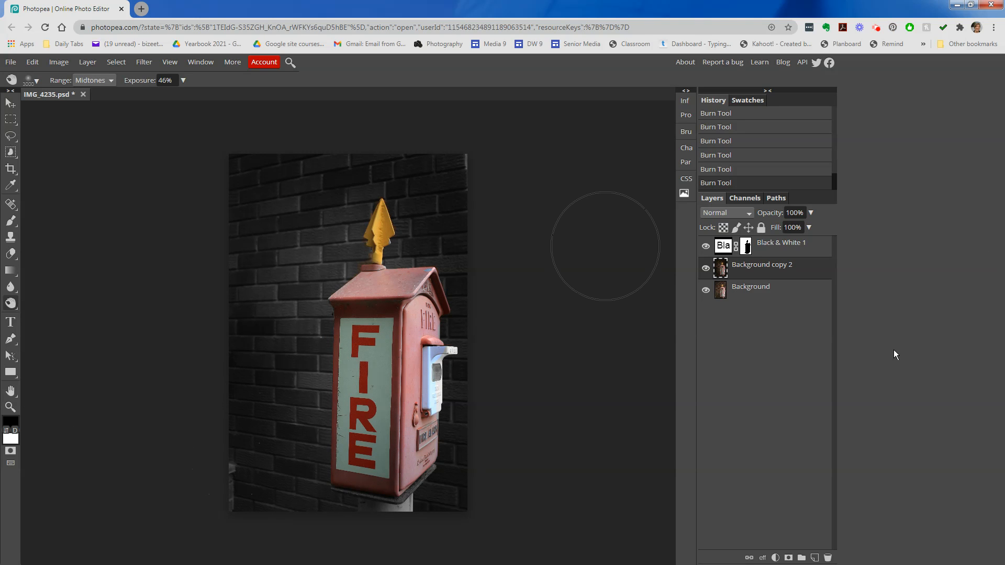
# Hide the Background copy 2 layer and duplicate the Background layer
pyautogui.click(706, 270)
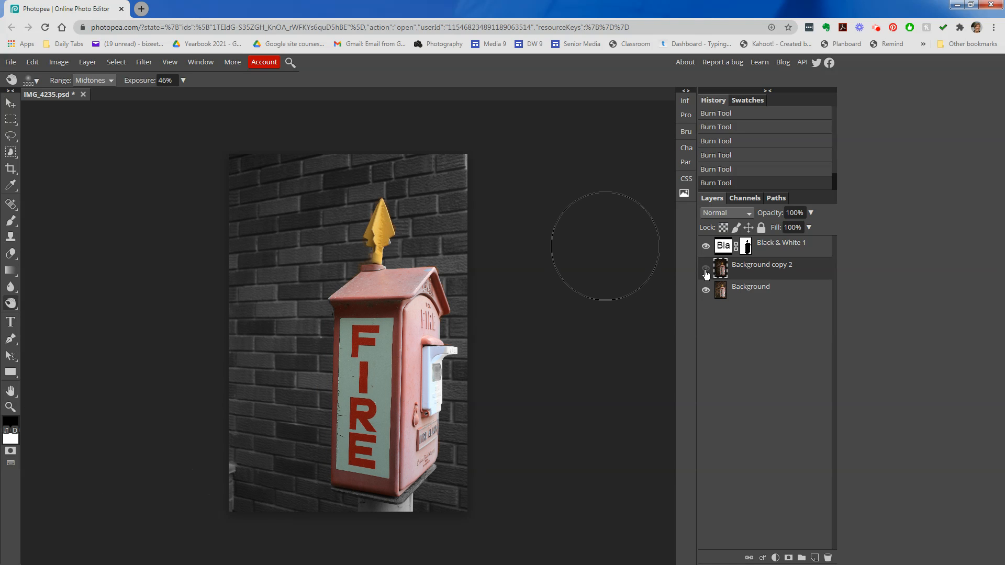
pyautogui.click(764, 291)
pyautogui.rightClick(784, 297)
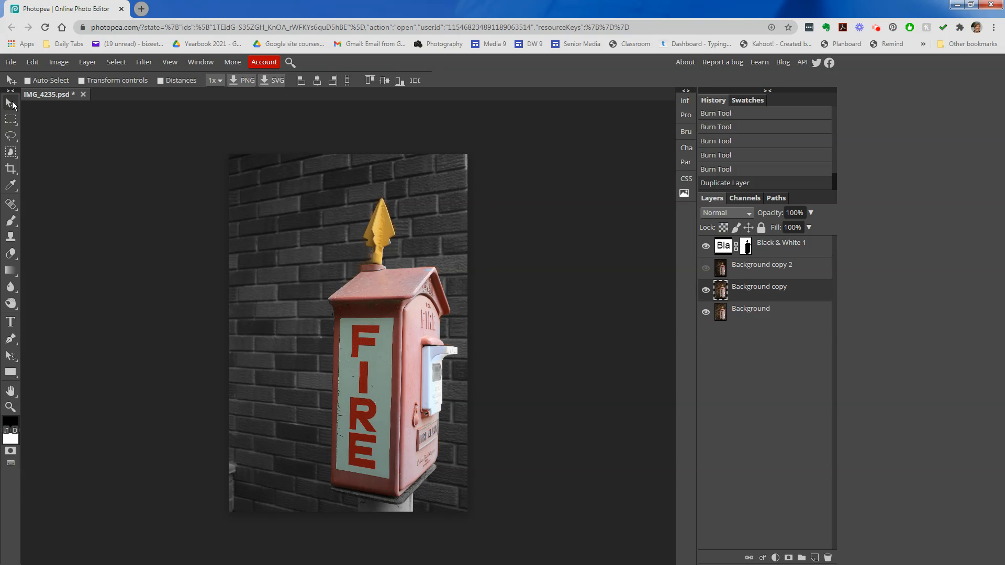
pyautogui.moveTo(73, 113)
pyautogui.mouseDown()
pyautogui.moveTo(24, 106)
pyautogui.moveTo(35, 118)
pyautogui.mouseUp()
pyautogui.press('Escape')
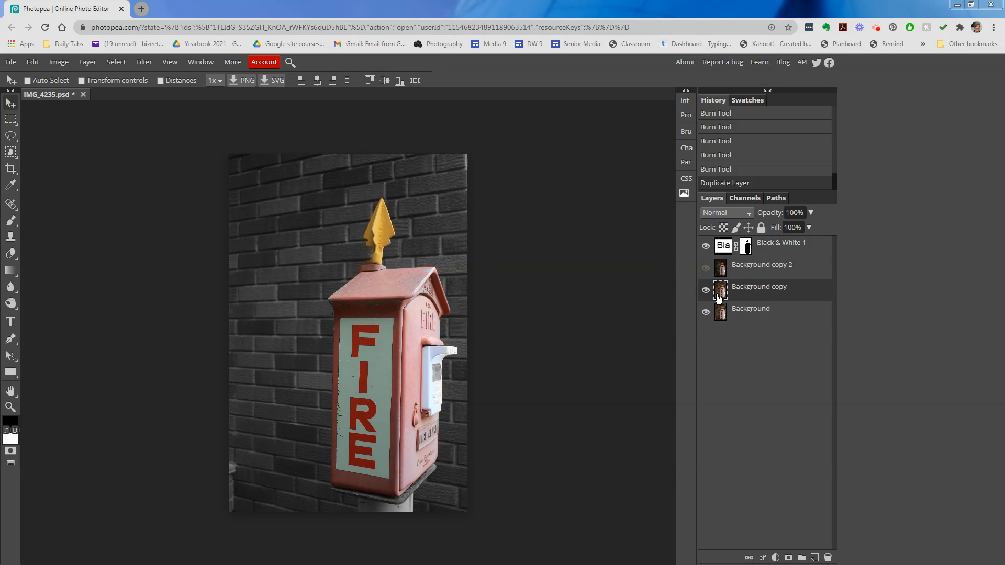
pyautogui.moveTo(780, 283)
pyautogui.mouseDown()
pyautogui.moveTo(674, 287)
pyautogui.moveTo(677, 300)
pyautogui.moveTo(825, 303)
pyautogui.moveTo(806, 284)
pyautogui.mouseUp()
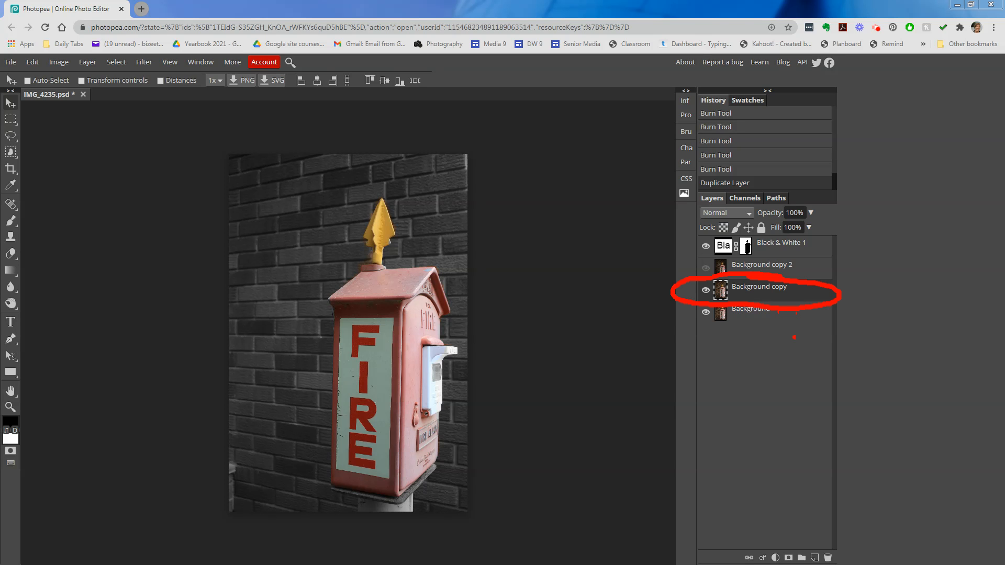
pyautogui.press('Escape')
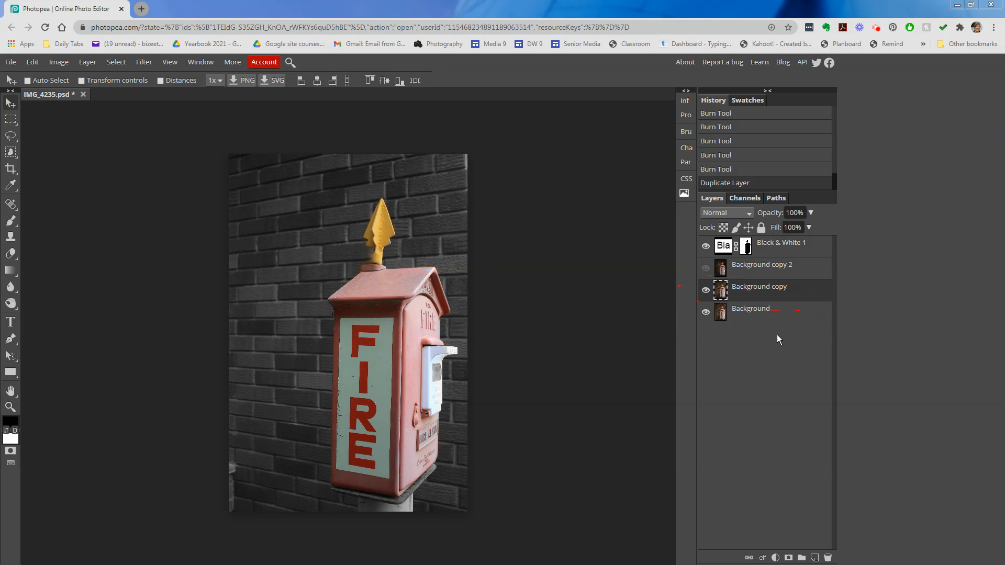
# Add a Brightness/Contrast adjustment layer above Background copy with brightness -74 and contrast 16
pyautogui.click(775, 558)
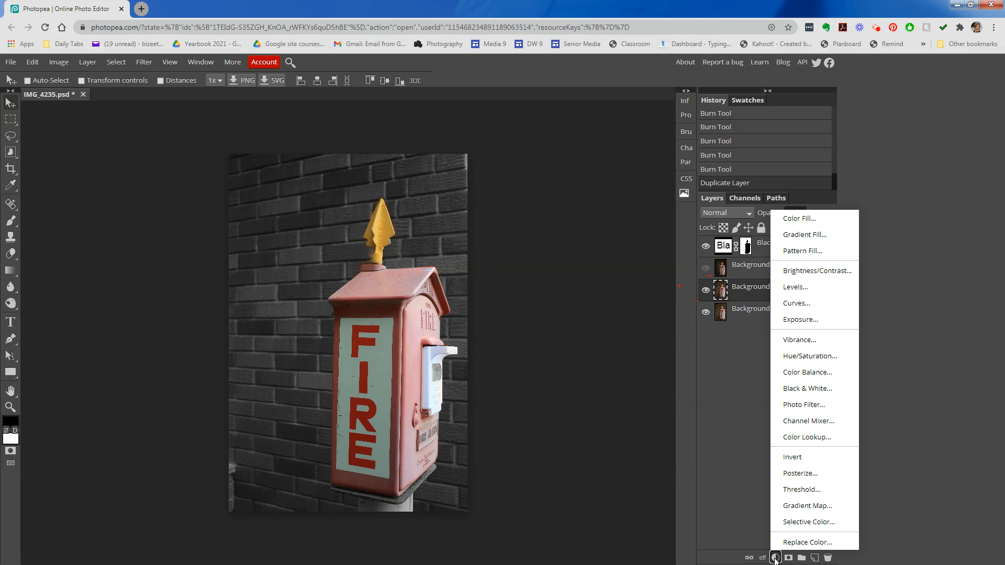
pyautogui.click(846, 271)
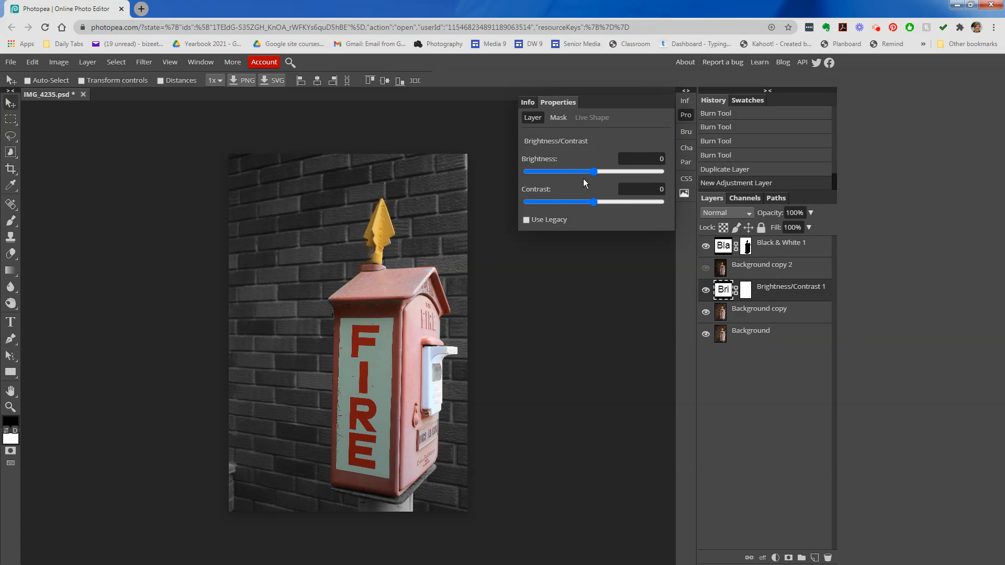
pyautogui.moveTo(592, 171); pyautogui.dragTo(604, 200)
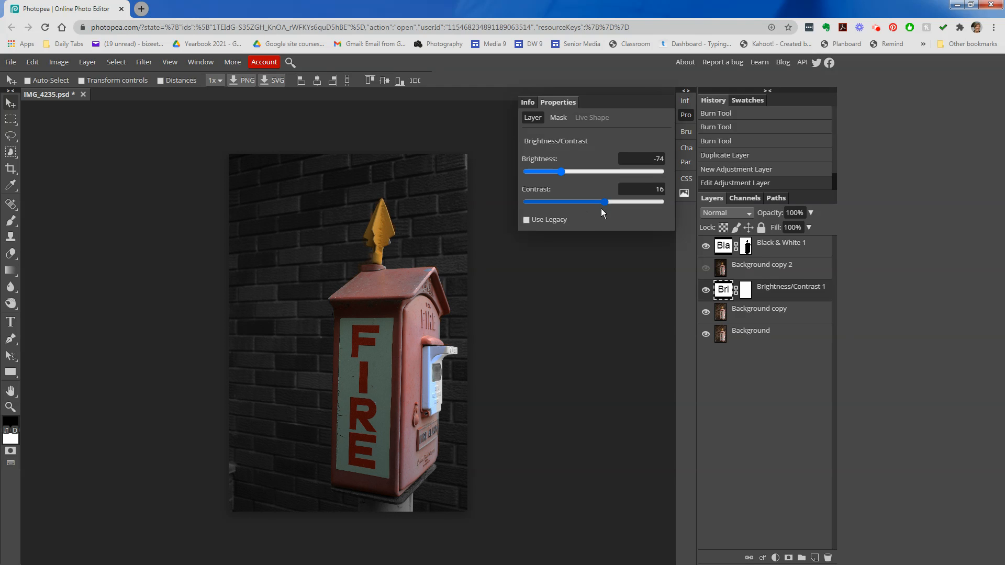
pyautogui.click(689, 114)
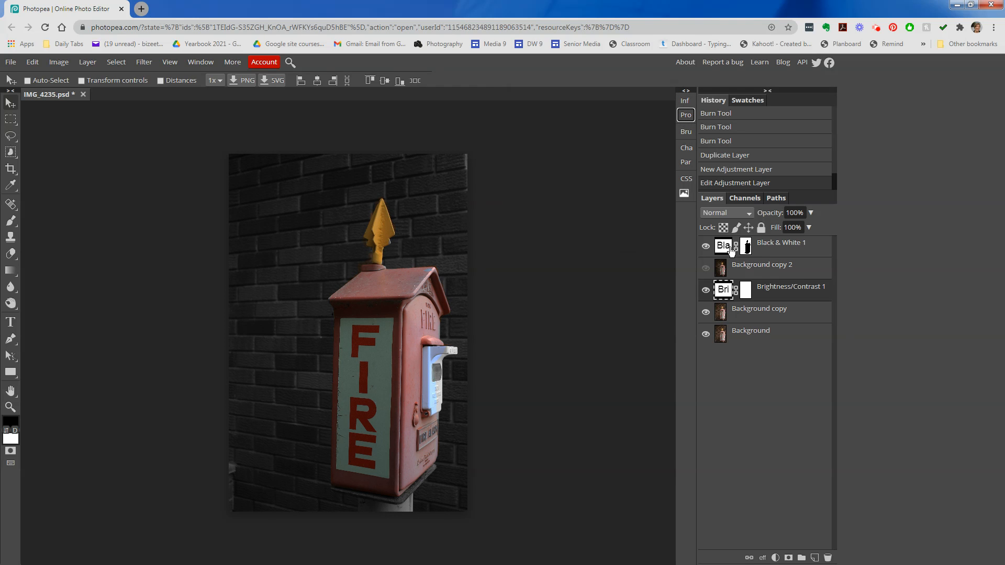
# Select the Brightness/Contrast 1 layer's mask and choose the Gradient tool with the Radial type, dismissing the ad prompt
pyautogui.click(747, 294)
pyautogui.hotkey('ctrl', '2')
pyautogui.moveTo(765, 289)
pyautogui.mouseDown()
pyautogui.moveTo(733, 278)
pyautogui.moveTo(736, 306)
pyautogui.moveTo(763, 308)
pyautogui.moveTo(763, 279)
pyautogui.mouseUp()
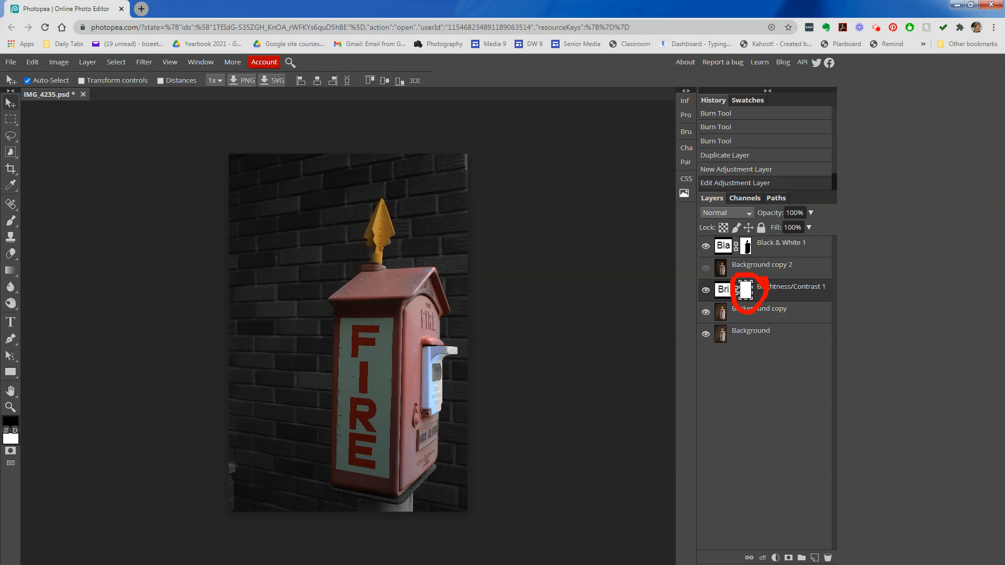
pyautogui.rightClick(11, 273)
pyautogui.click(49, 272)
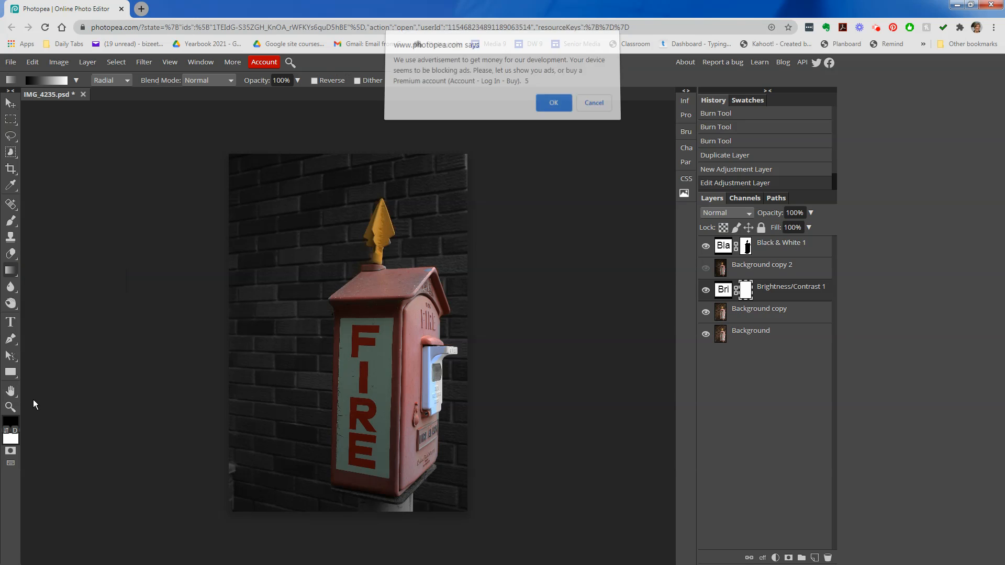
pyautogui.moveTo(75, 402)
pyautogui.mouseDown()
pyautogui.moveTo(22, 420)
pyautogui.moveTo(21, 442)
pyautogui.mouseUp()
pyautogui.press('Escape')
pyautogui.click(594, 107)
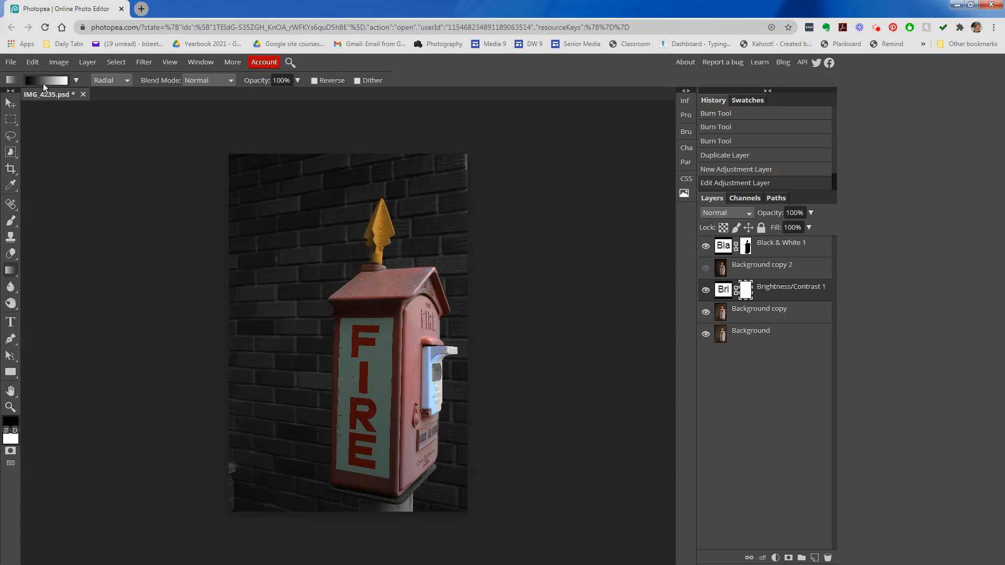
pyautogui.moveTo(60, 65)
pyautogui.mouseDown()
pyautogui.moveTo(17, 67)
pyautogui.moveTo(37, 90)
pyautogui.moveTo(76, 83)
pyautogui.moveTo(37, 57)
pyautogui.moveTo(109, 66)
pyautogui.moveTo(95, 86)
pyautogui.moveTo(94, 74)
pyautogui.moveTo(90, 97)
pyautogui.moveTo(130, 79)
pyautogui.mouseUp()
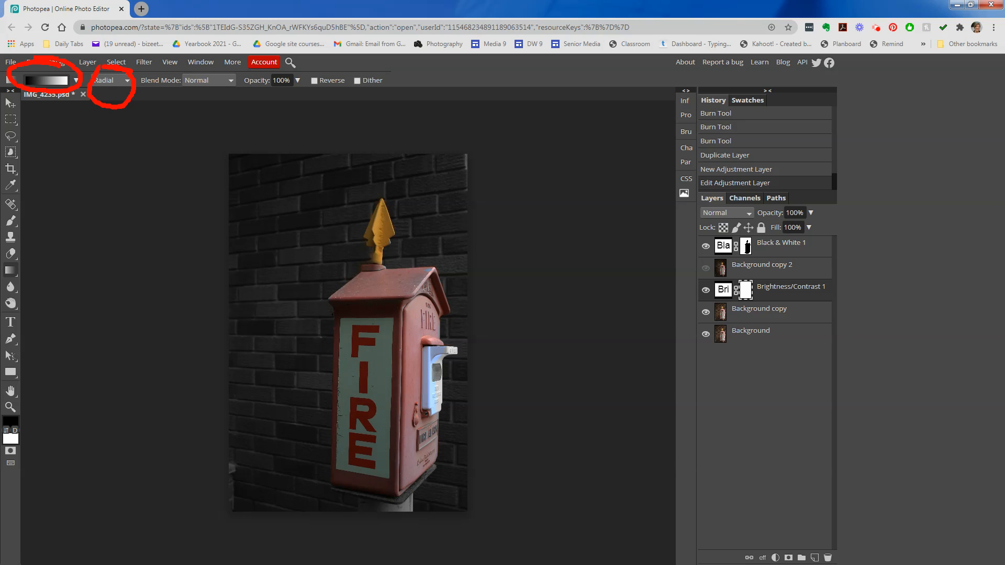
pyautogui.press('Escape')
pyautogui.click(127, 81)
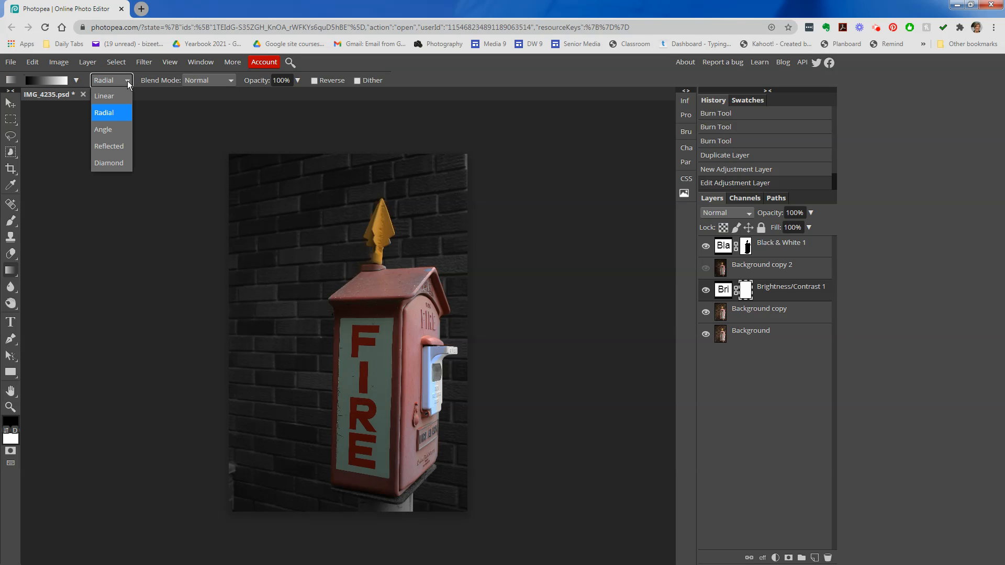
pyautogui.click(106, 114)
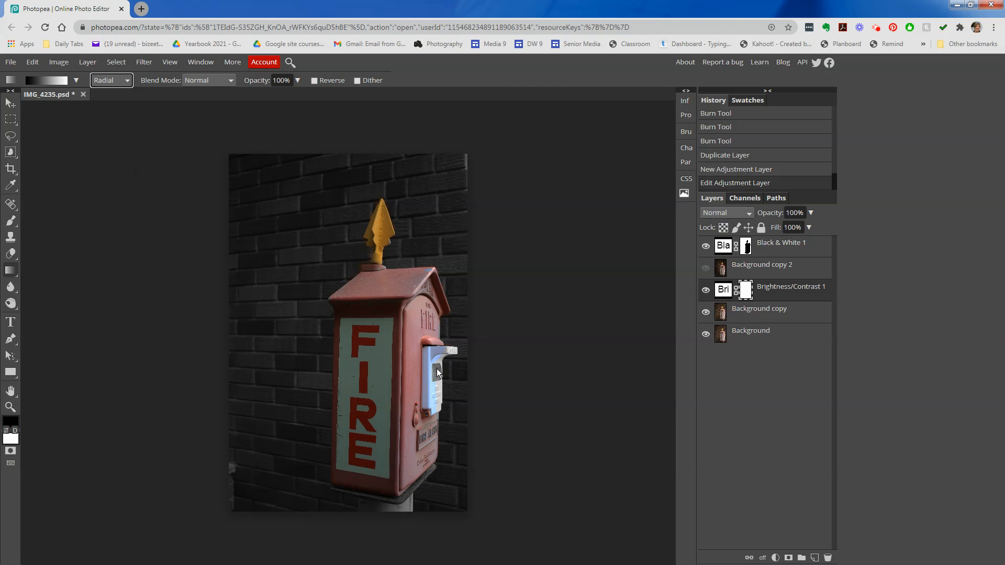
pyautogui.moveTo(732, 280)
pyautogui.mouseDown()
pyautogui.moveTo(743, 305)
pyautogui.moveTo(764, 280)
pyautogui.mouseUp()
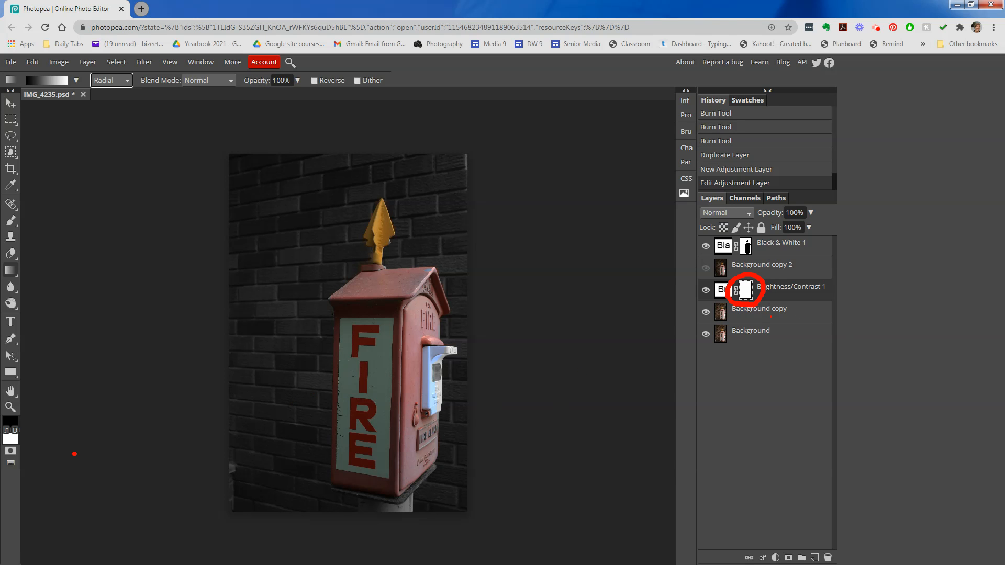
pyautogui.moveTo(25, 441)
pyautogui.mouseDown()
pyautogui.moveTo(51, 440)
pyautogui.moveTo(28, 421)
pyautogui.moveTo(62, 415)
pyautogui.mouseUp()
pyautogui.moveTo(20, 269); pyautogui.dragTo(61, 268)
pyautogui.moveTo(49, 195)
pyautogui.mouseDown()
pyautogui.moveTo(54, 86)
pyautogui.moveTo(40, 98)
pyautogui.moveTo(81, 108)
pyautogui.moveTo(115, 90)
pyautogui.moveTo(104, 94)
pyautogui.moveTo(137, 102)
pyautogui.mouseUp()
pyautogui.click(132, 118)
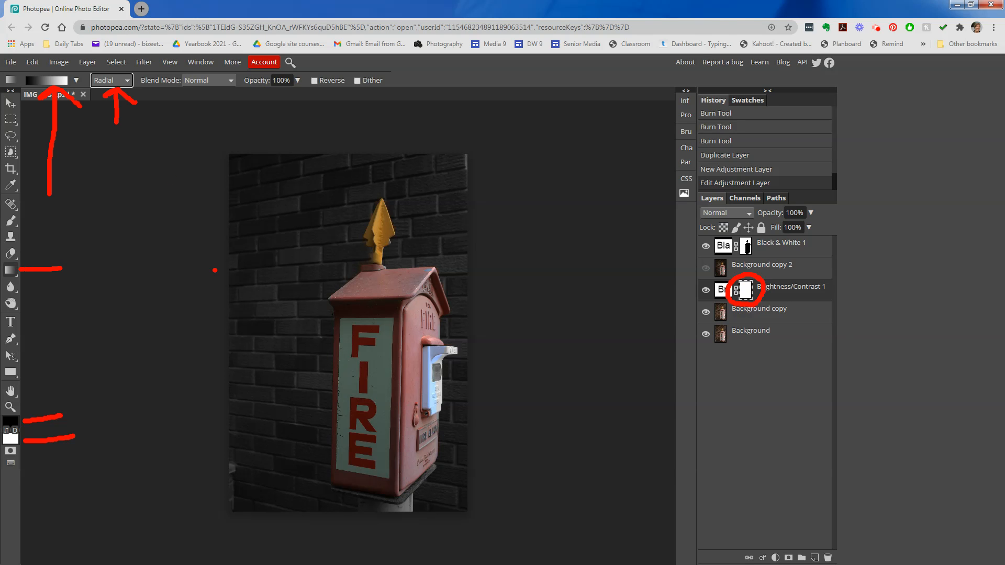
pyautogui.press('Escape')
# Try a radial gradient on the mask from the FIRE sign's upper-left corner toward the photo's upper-right corner, and undo it
pyautogui.moveTo(342, 328); pyautogui.dragTo(455, 164)
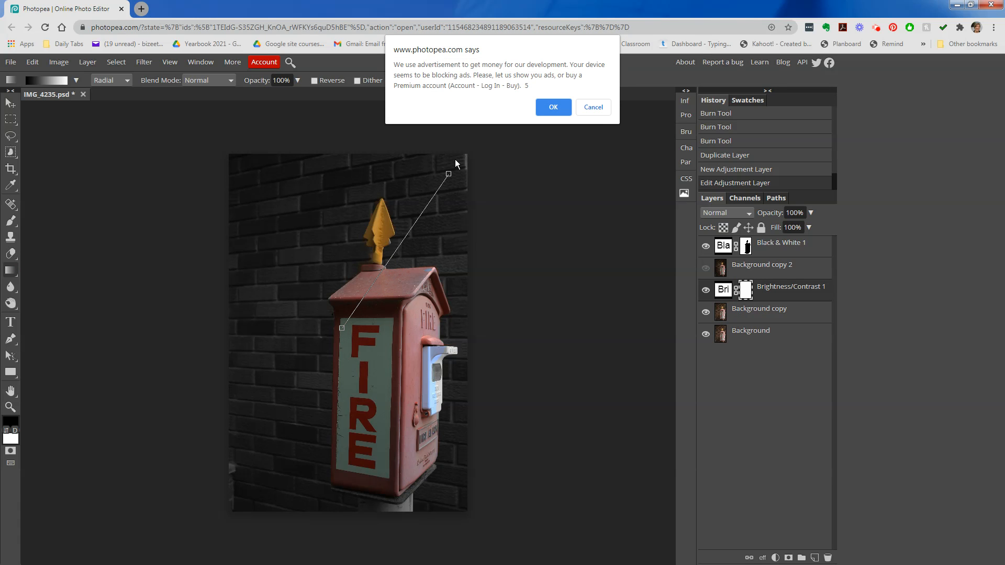
pyautogui.click(597, 106)
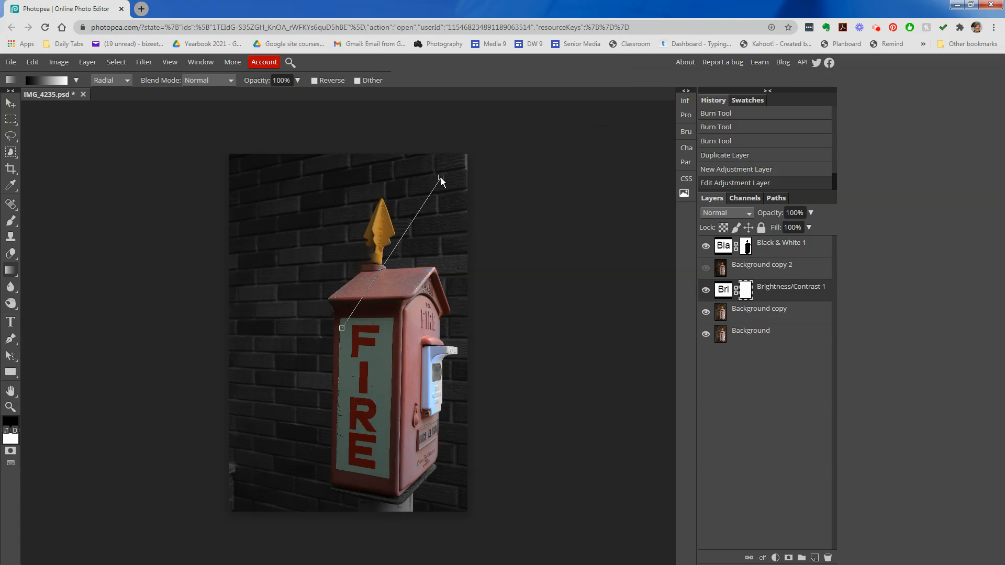
pyautogui.moveTo(447, 174); pyautogui.dragTo(447, 178)
pyautogui.moveTo(332, 320); pyautogui.dragTo(447, 175)
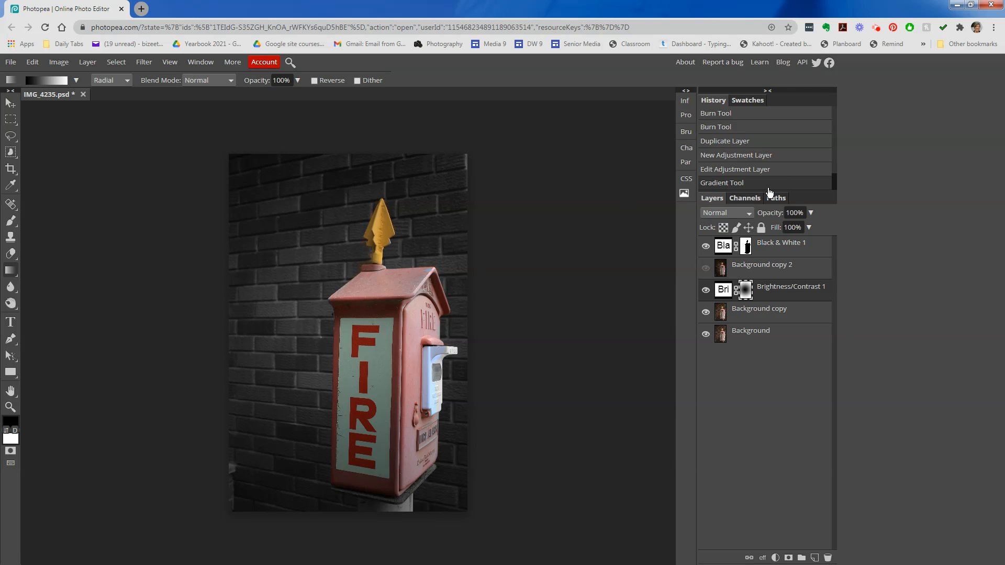
pyautogui.click(727, 175)
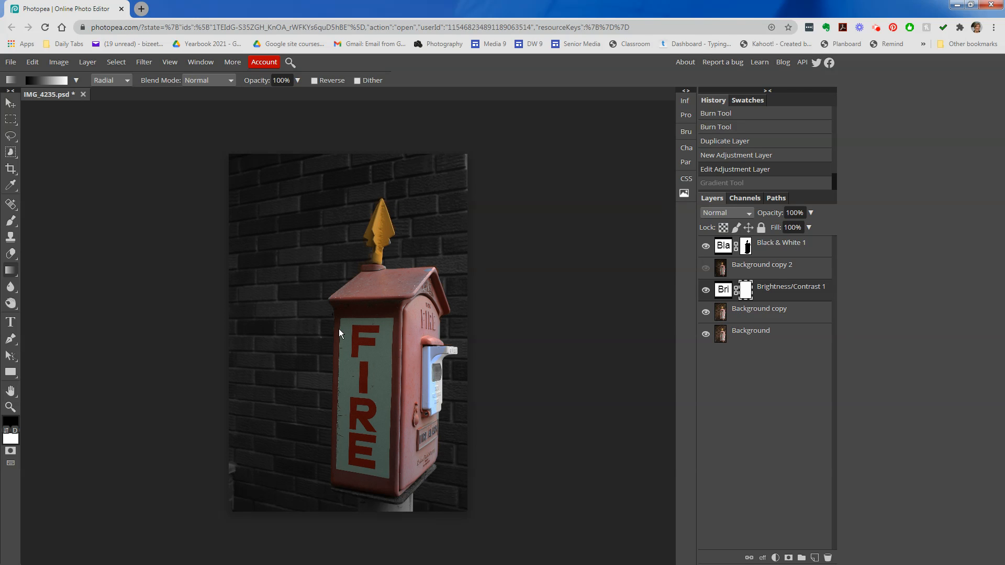
# Draw a shorter radial gradient on the mask from the FIRE sign's upper-left edge to just right of the yellow arrowhead, dismissing the ad prompt
pyautogui.moveTo(336, 329); pyautogui.dragTo(425, 209)
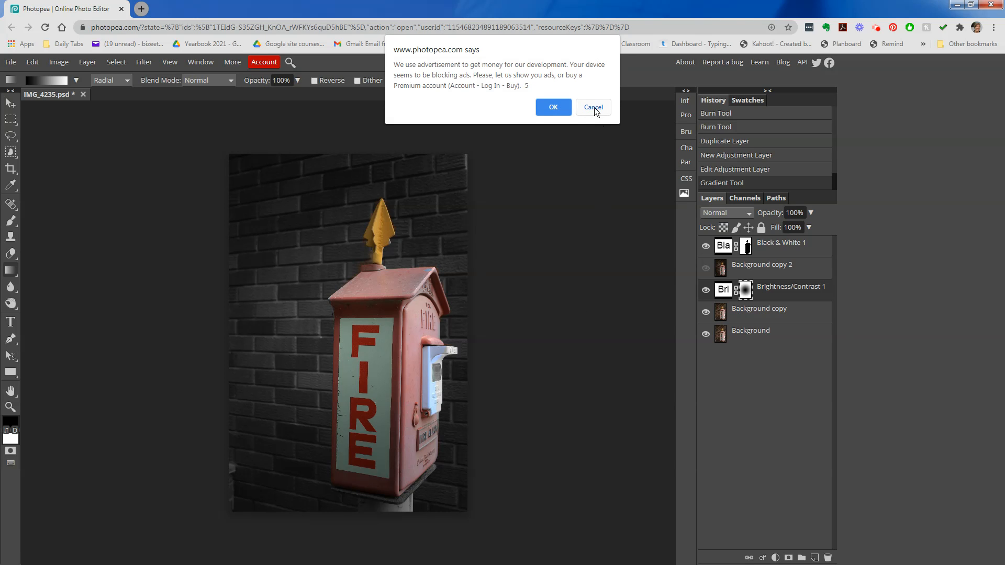
pyautogui.click(594, 108)
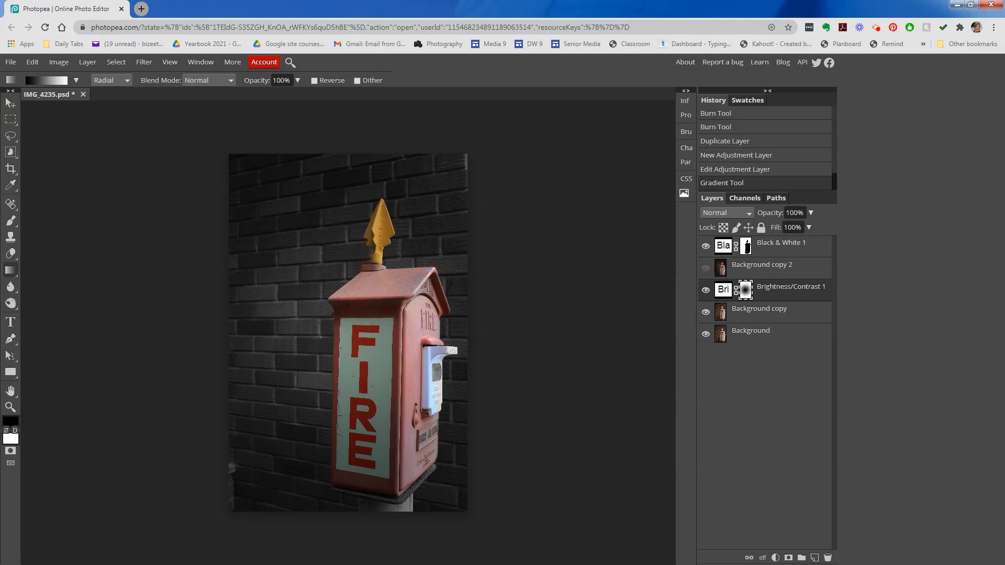